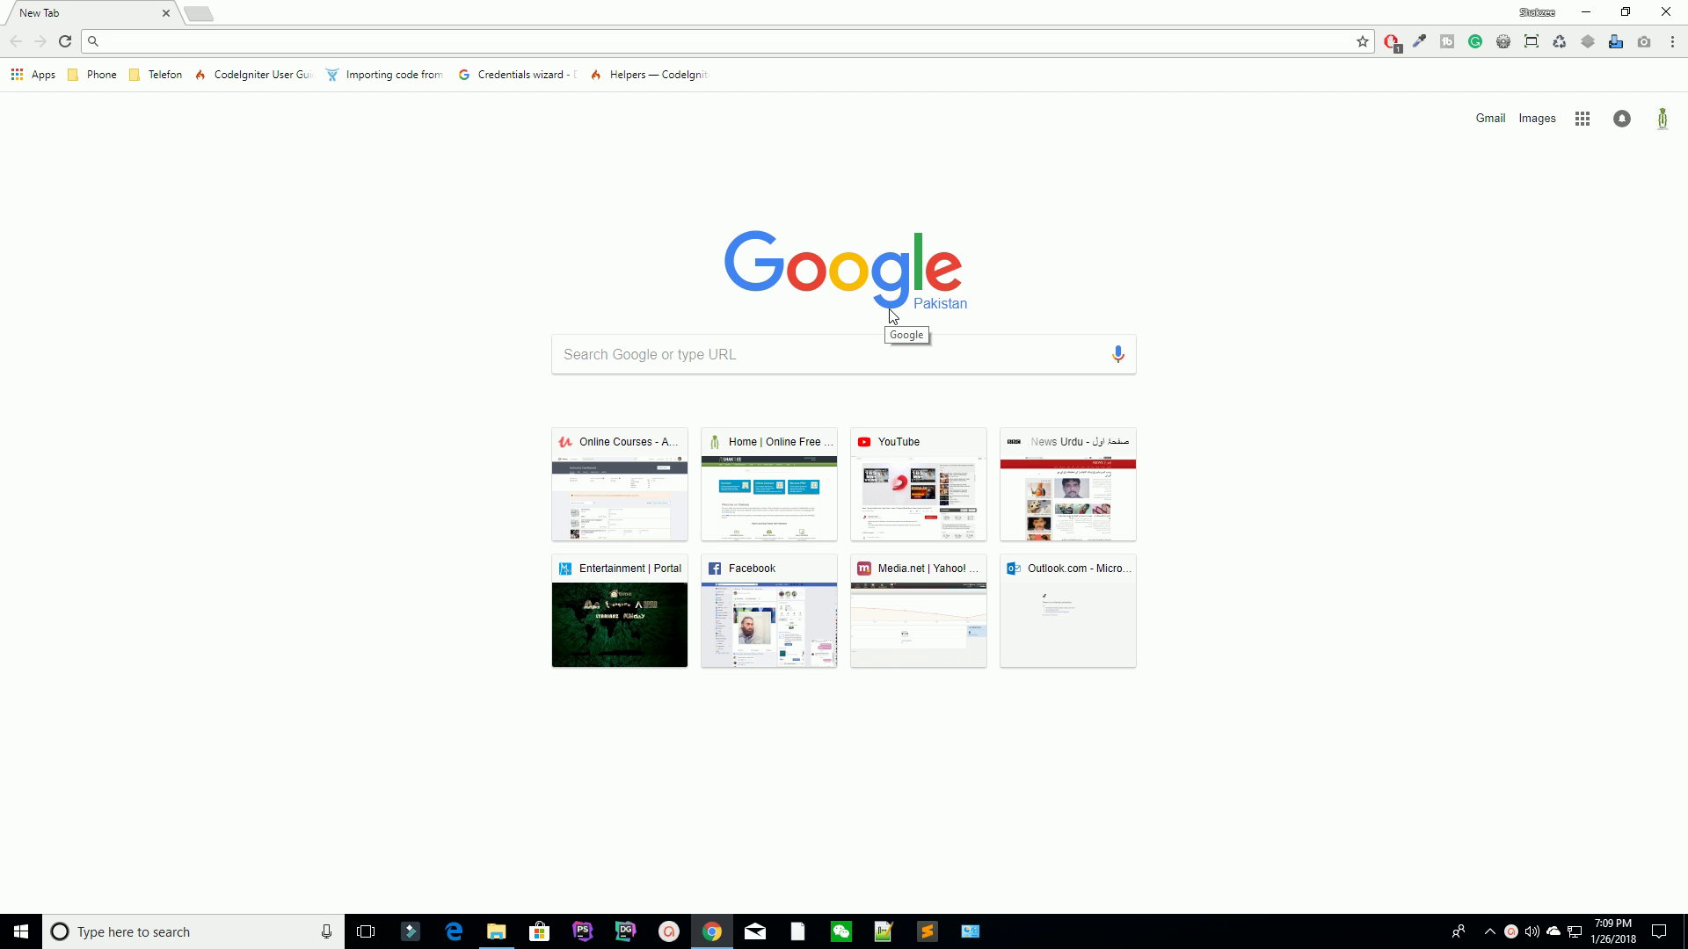
Open blog_grid_col_3_with_sidebar.html from the EcommerceTemplate\html folder in Chrome
key(alt+Tab)
key(alt+Tab)
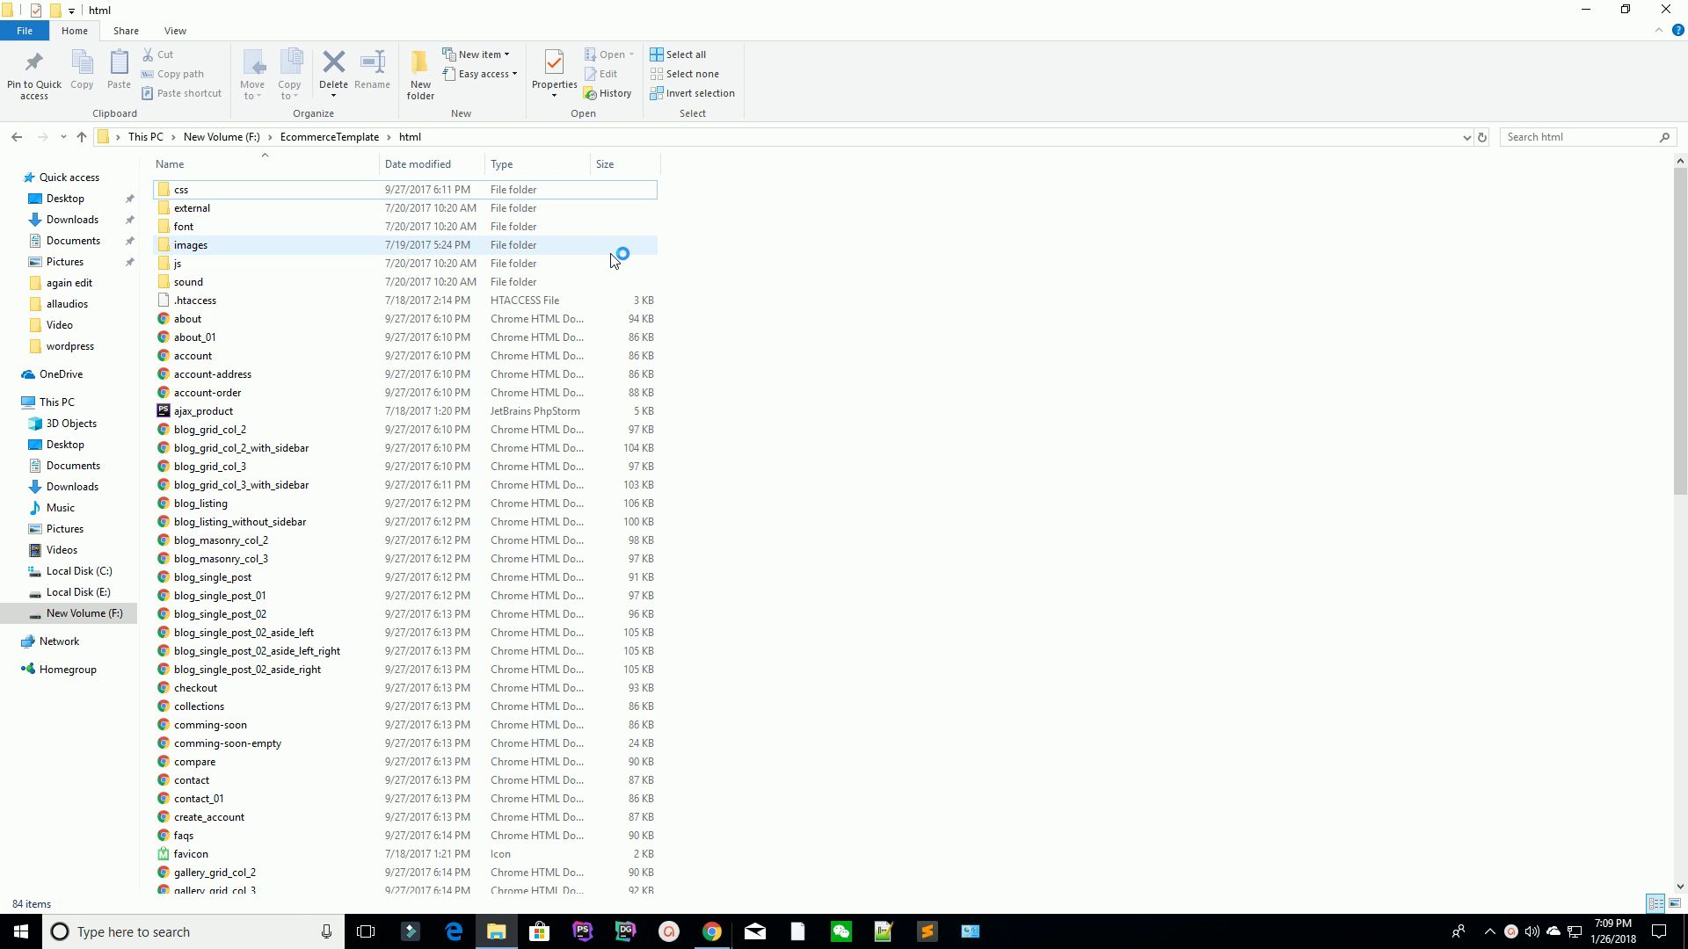
key(alt+Tab)
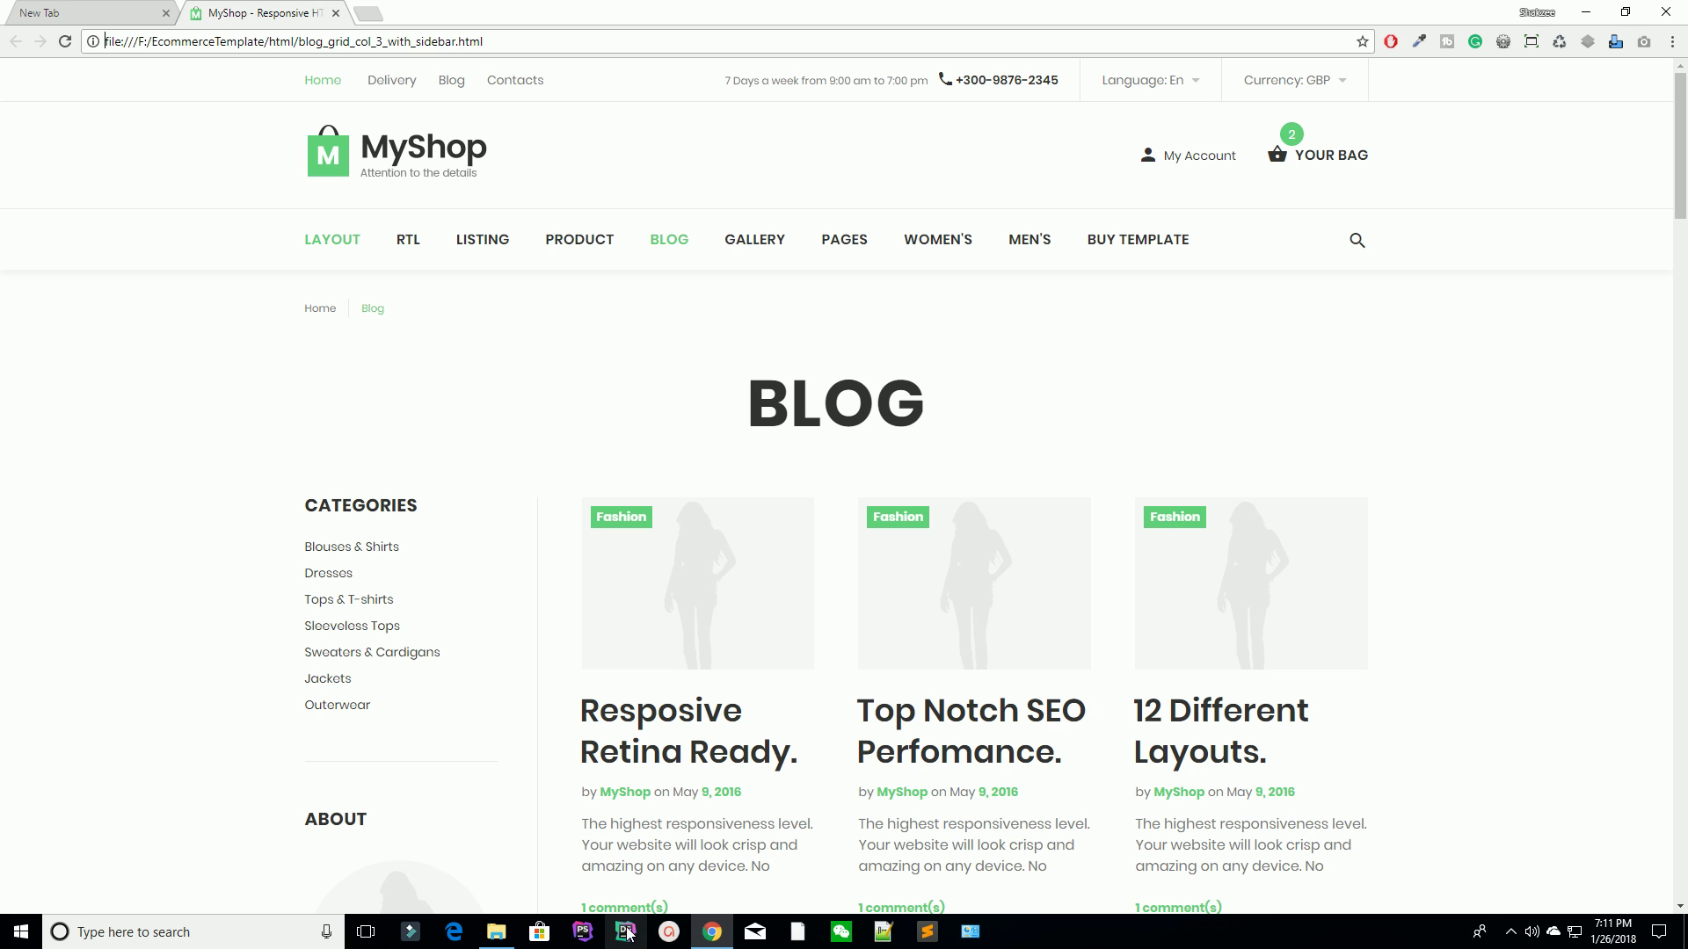
Load the jetbrains.com home page in a new tab
click(368, 12)
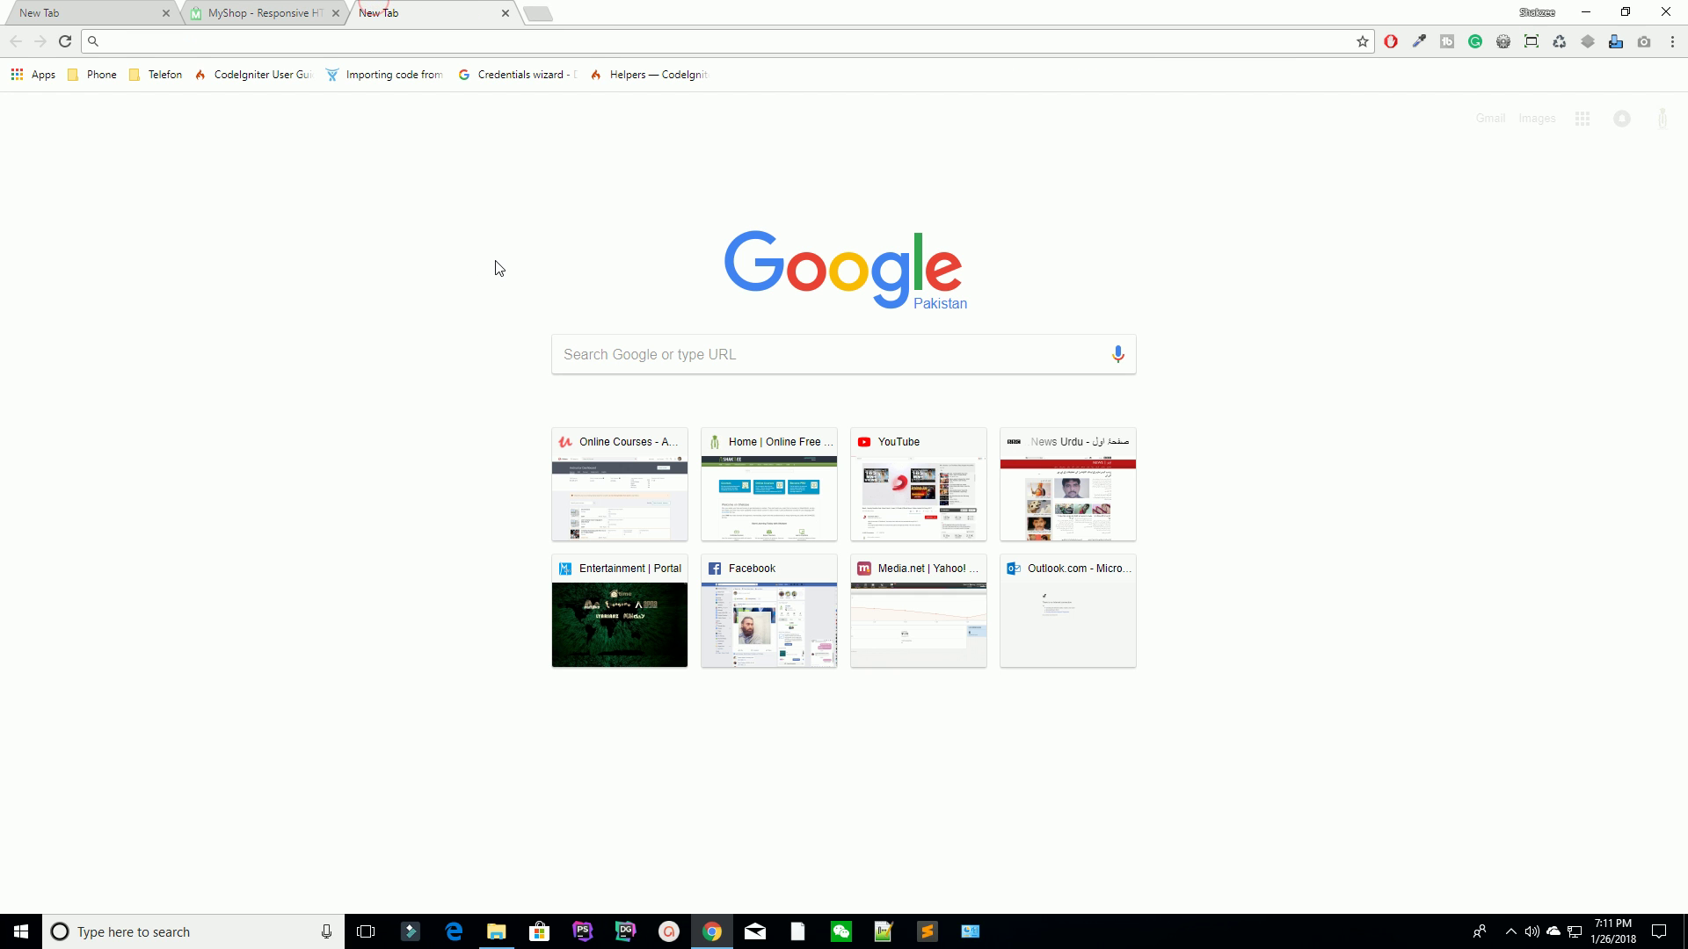
text(jetbrains)
key(Return)
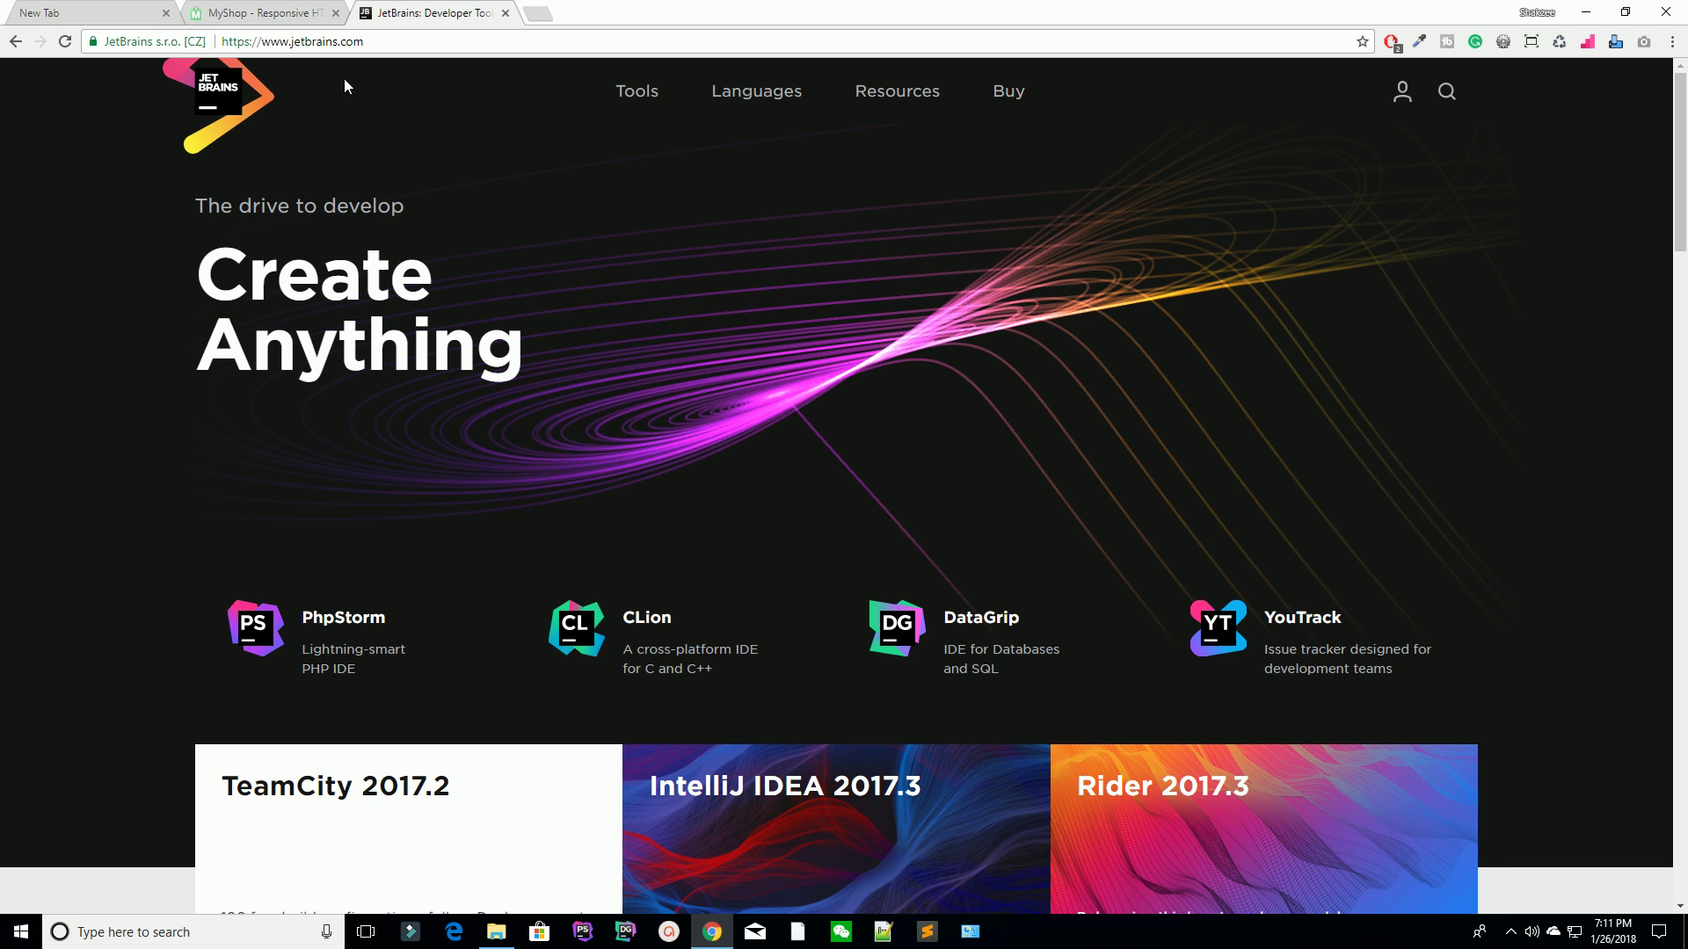
scroll(697, 395, down, 2)
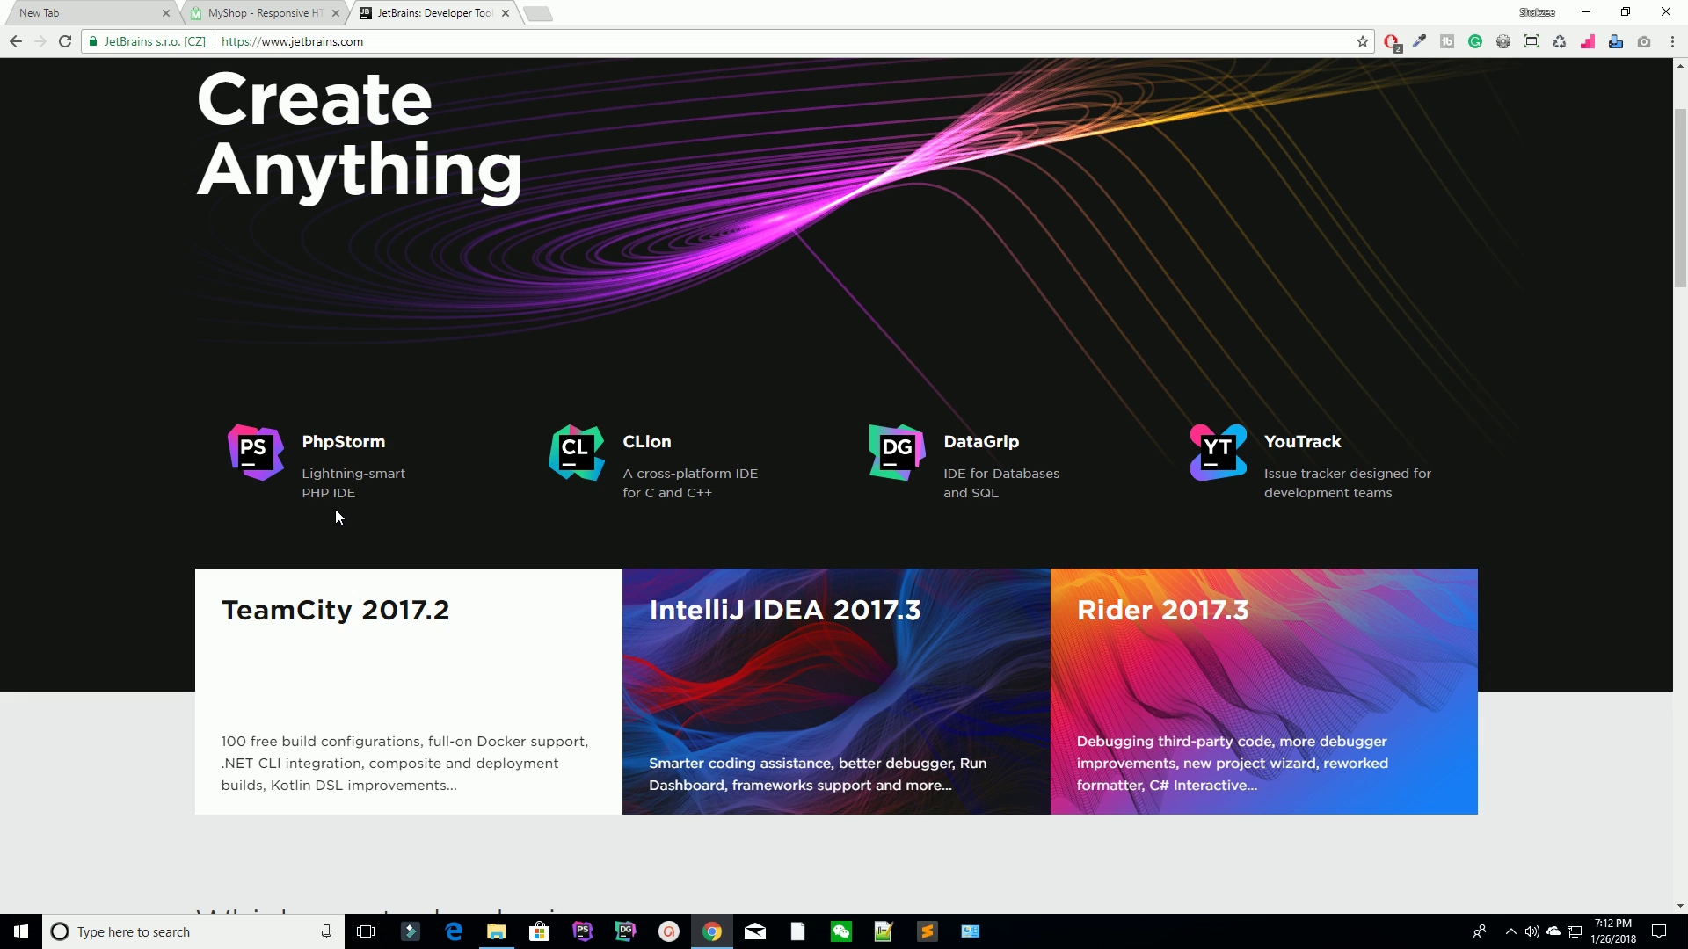
scroll(337, 516, up, 3)
scroll(356, 517, up, 1)
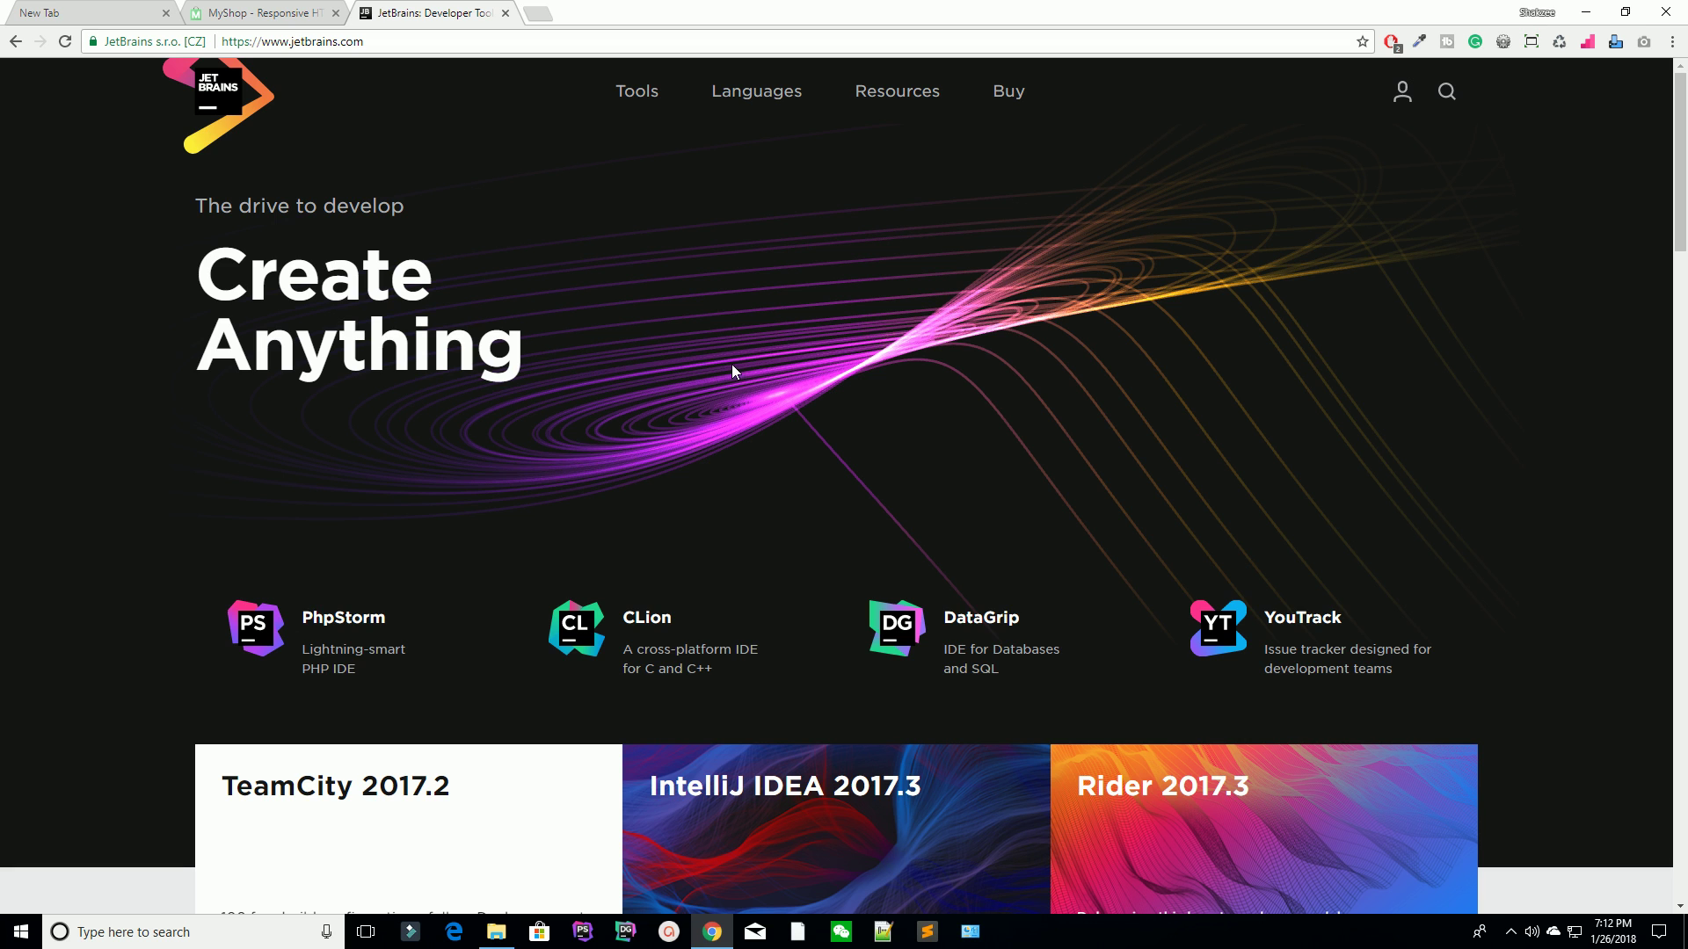
Close the jetbrains.com tab, dismiss the Start menu, then close the MyShop blog grid tab
click(506, 14)
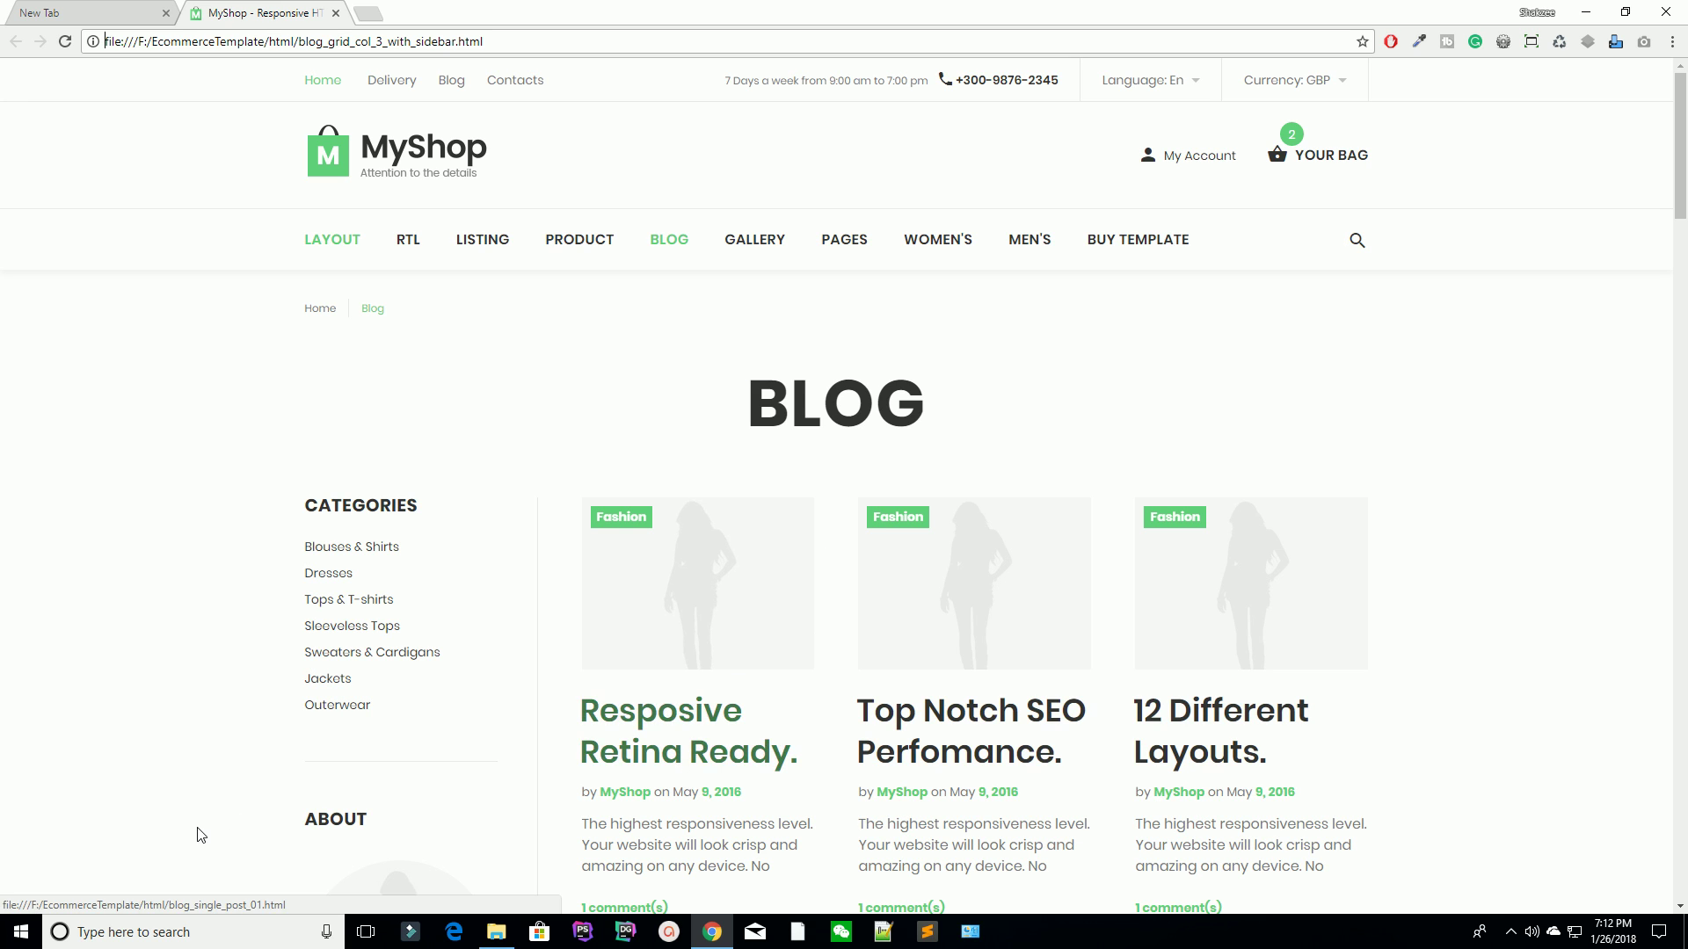
key(super)
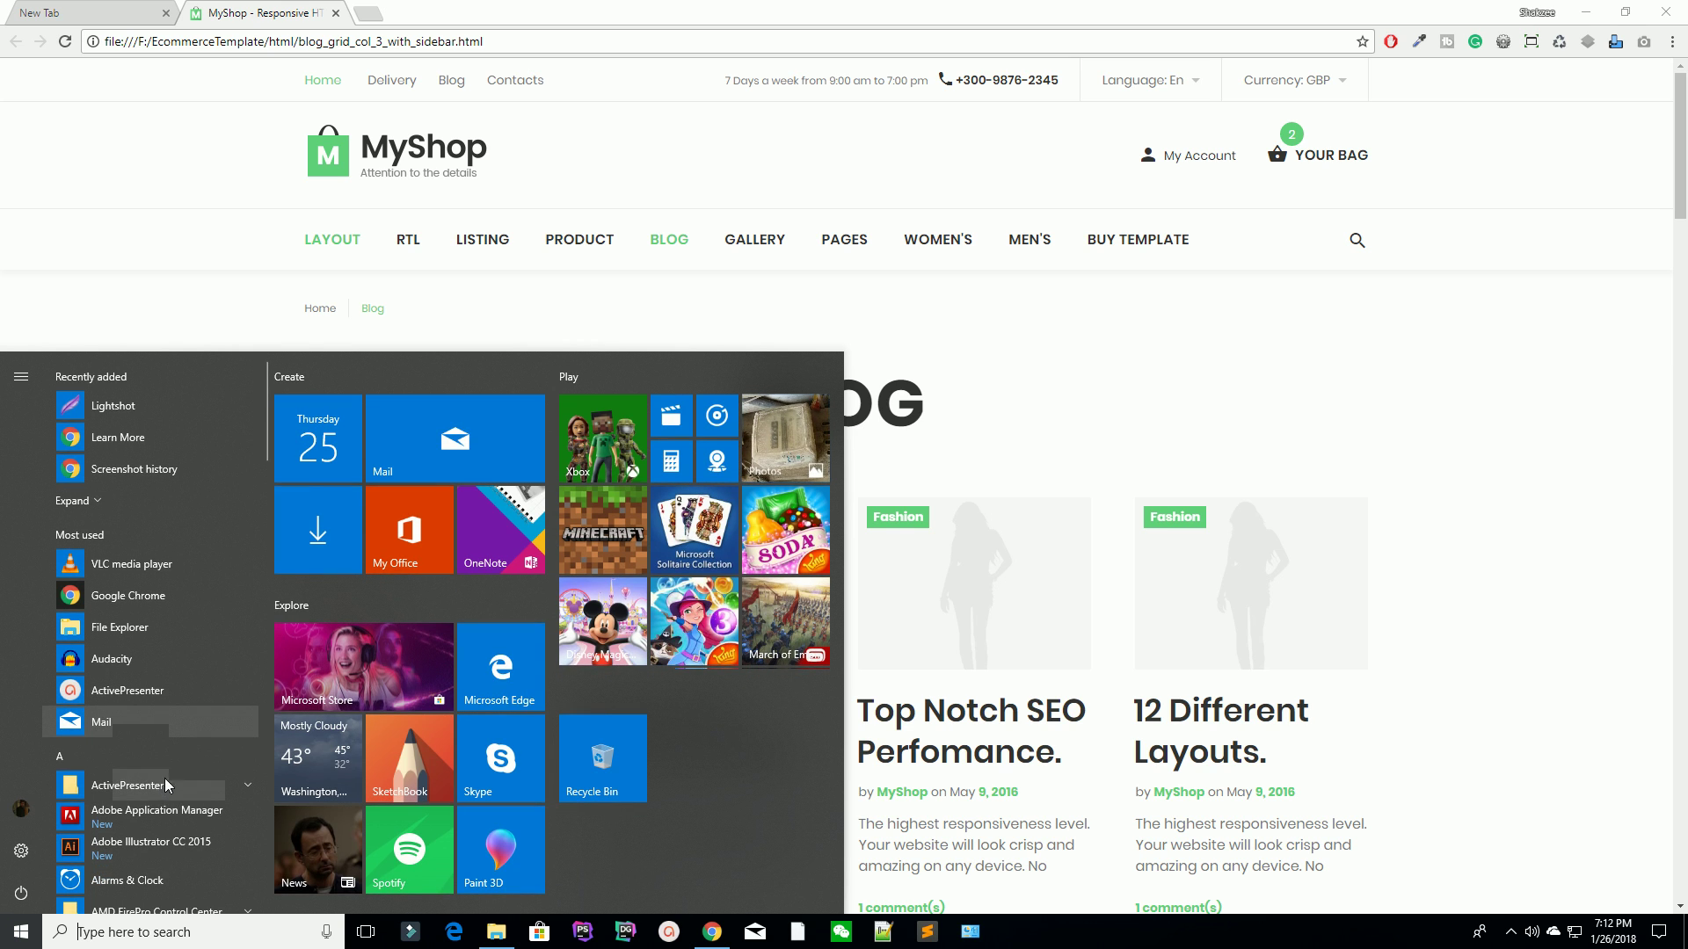
click(167, 786)
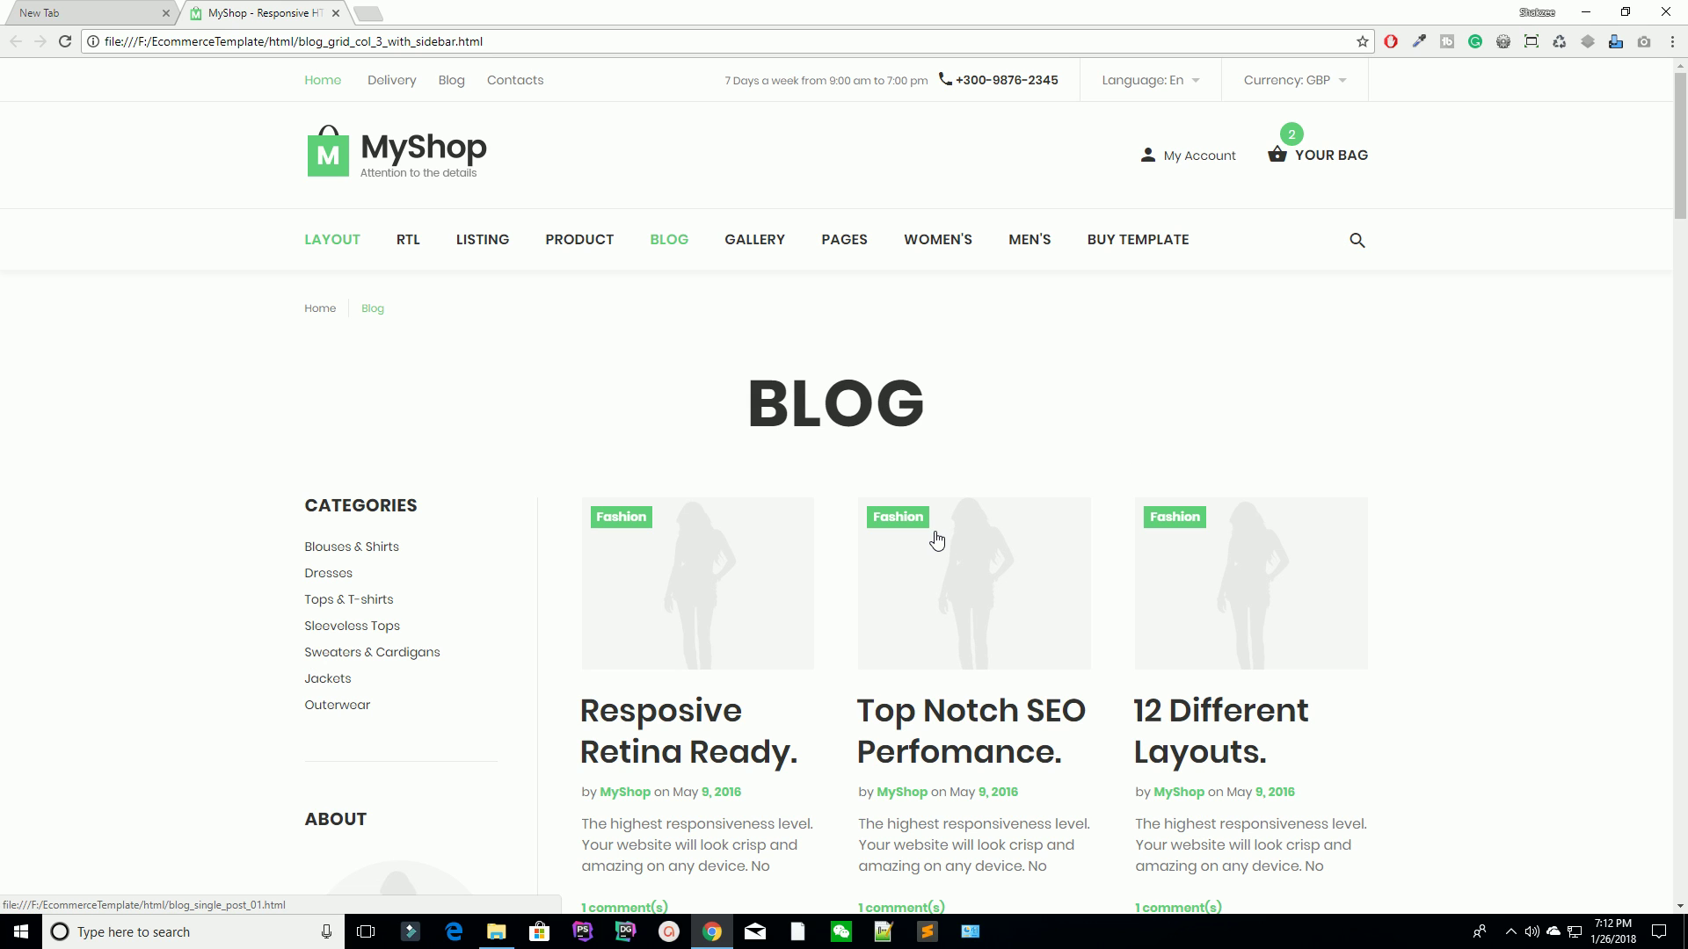
click(337, 14)
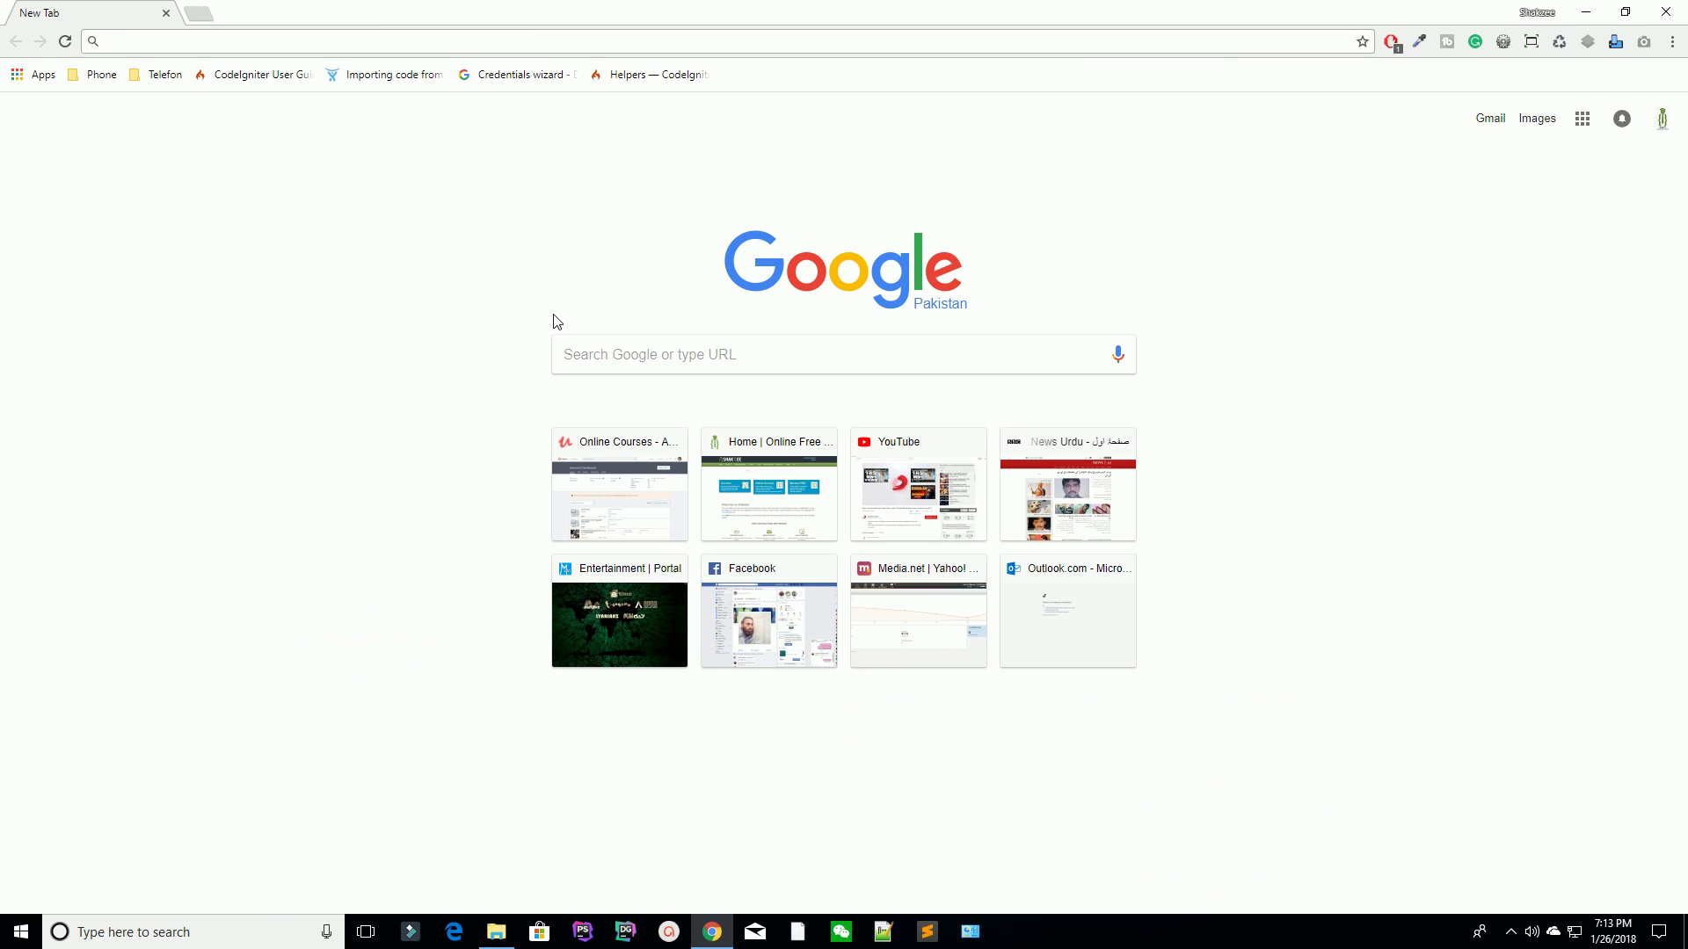